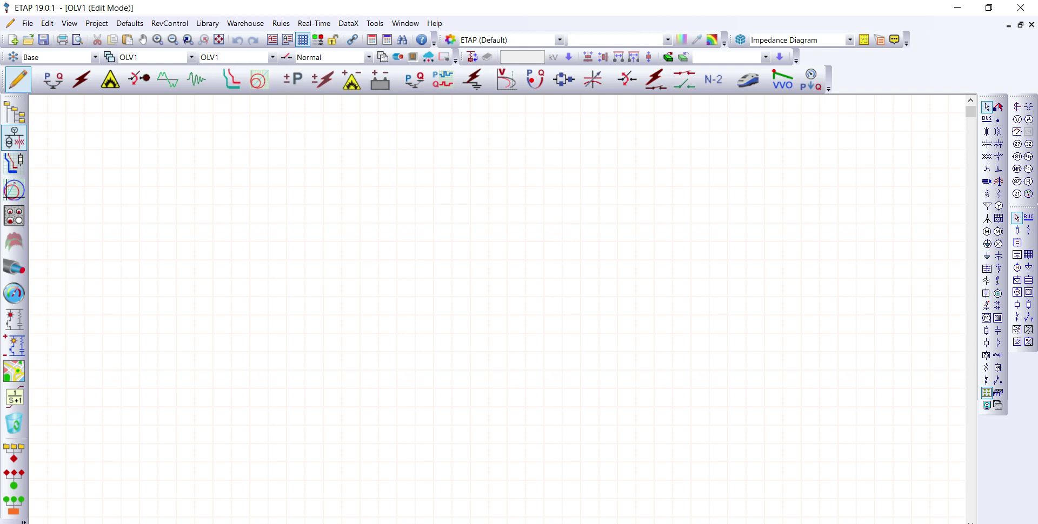
Place utility power grid U1 near the top of the one-line diagram
click(986, 206)
click(470, 152)
drag(471, 151, 470, 161)
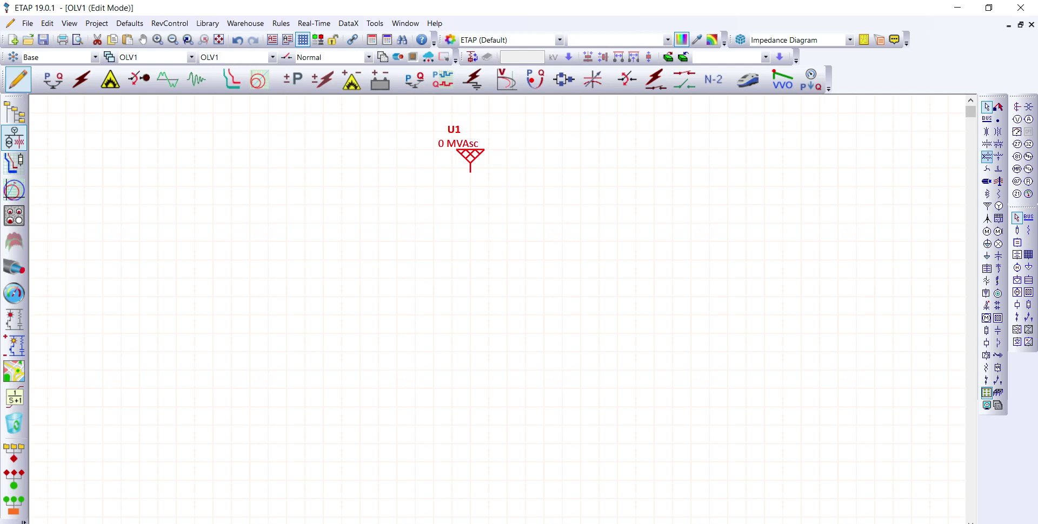
Place Bus1 below U1 and connect U1's bottom terminal to it
click(987, 118)
click(471, 218)
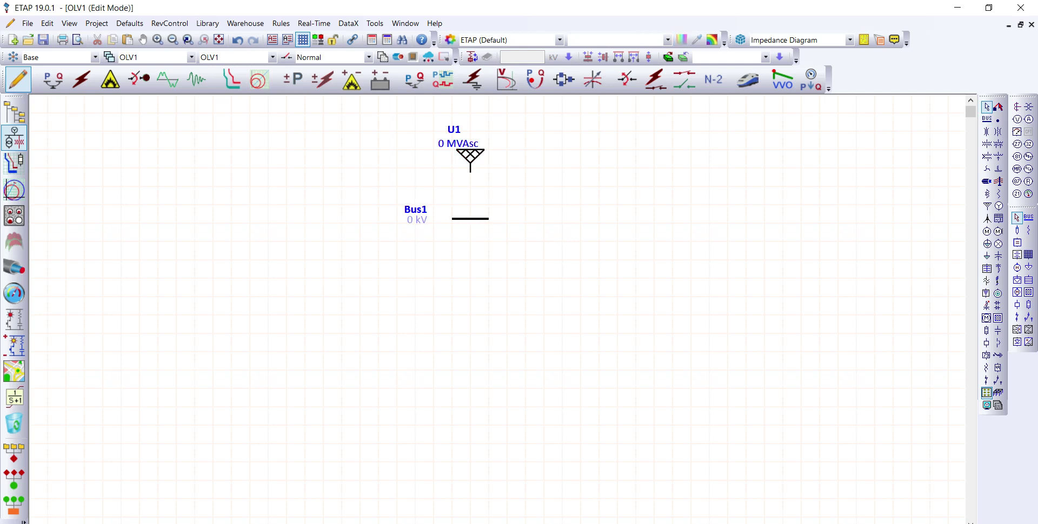
drag(471, 172, 470, 218)
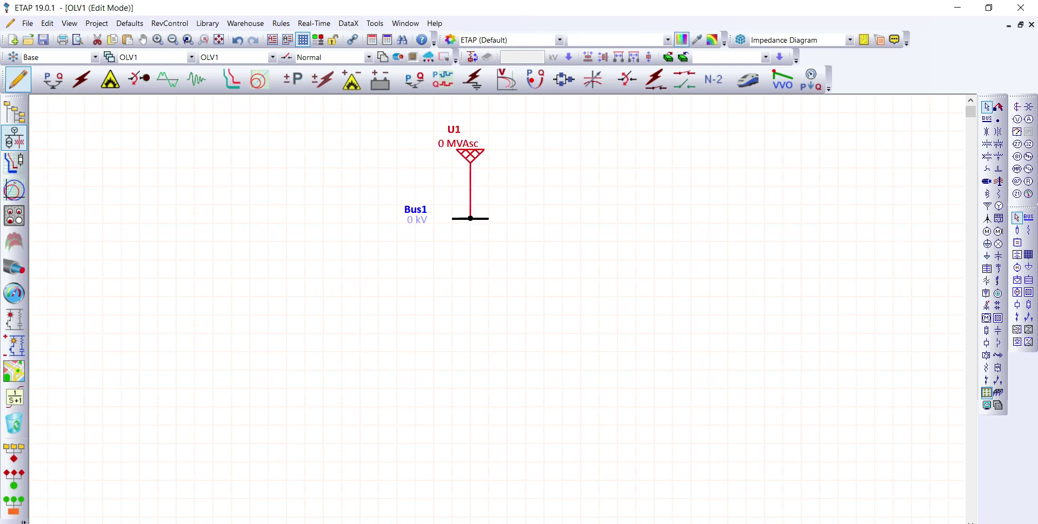
click(987, 143)
Place transformer T1 and Bus2 below Bus1, wiring T1's top to Bus1 and bottom to Bus2
click(470, 292)
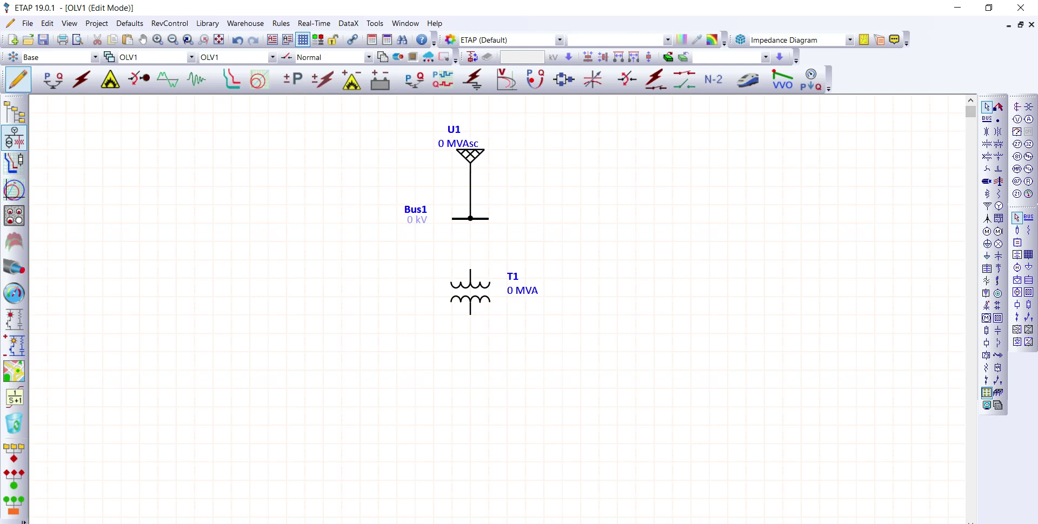
click(987, 119)
click(470, 370)
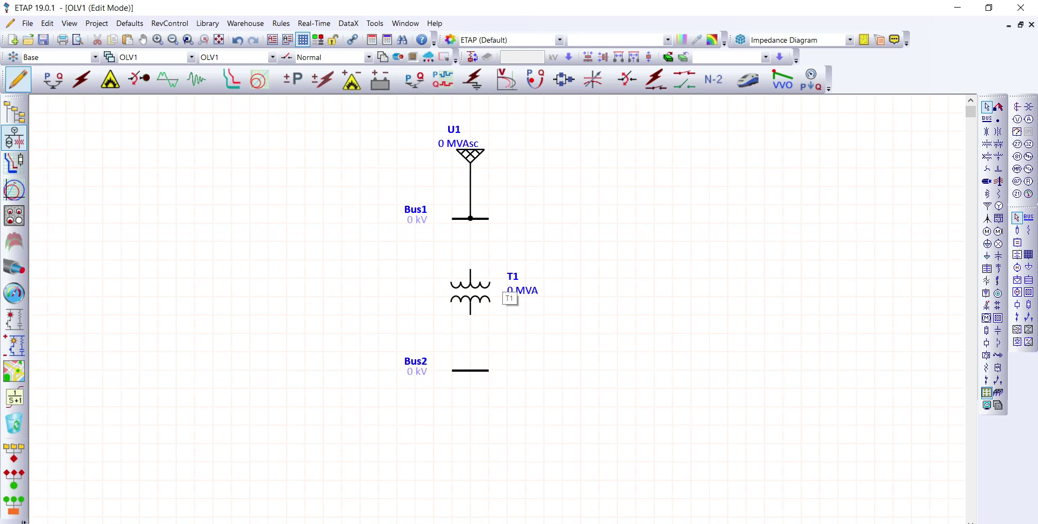
drag(471, 268, 470, 219)
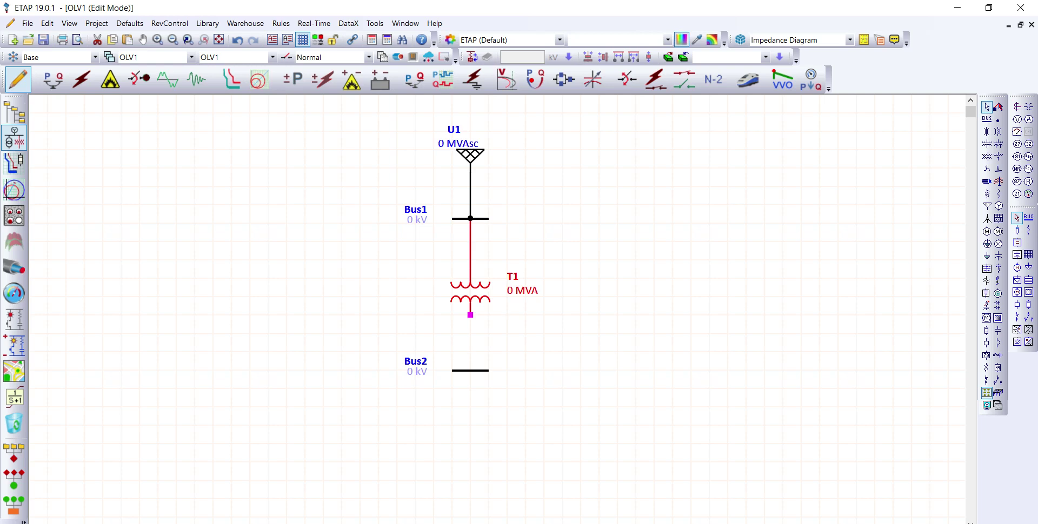
drag(471, 314, 470, 370)
Place induction motor Mtr1 under Bus2 and wire its terminal to Bus2
click(987, 231)
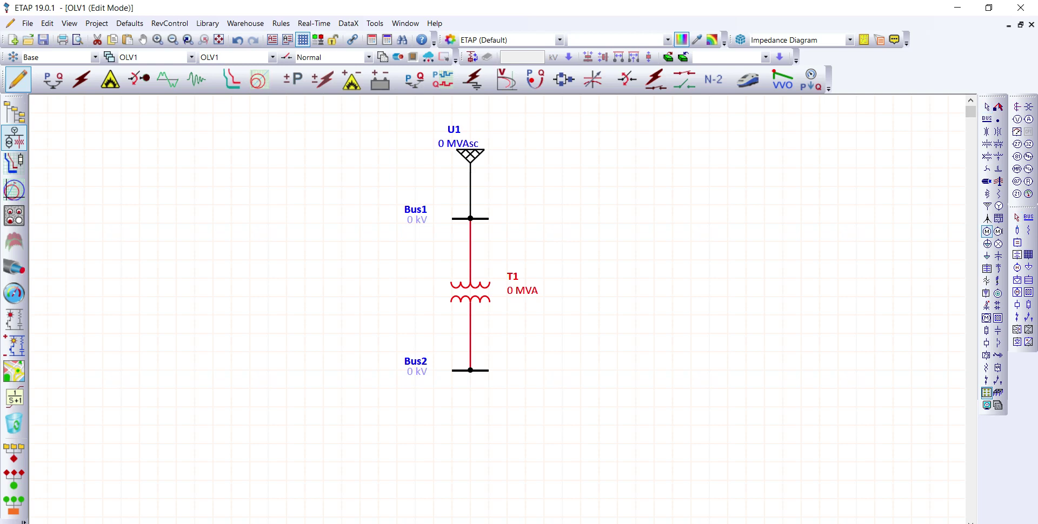
click(469, 437)
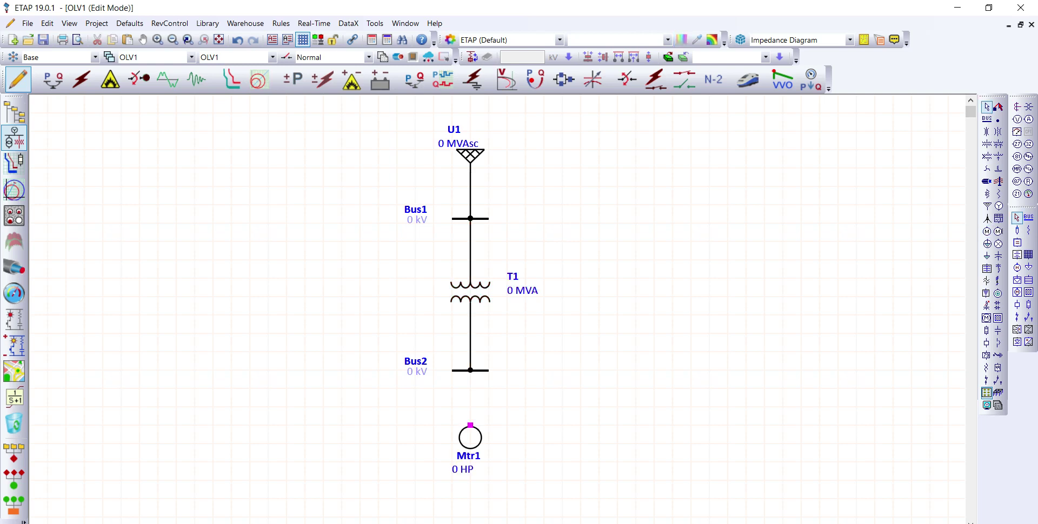
drag(470, 426, 470, 371)
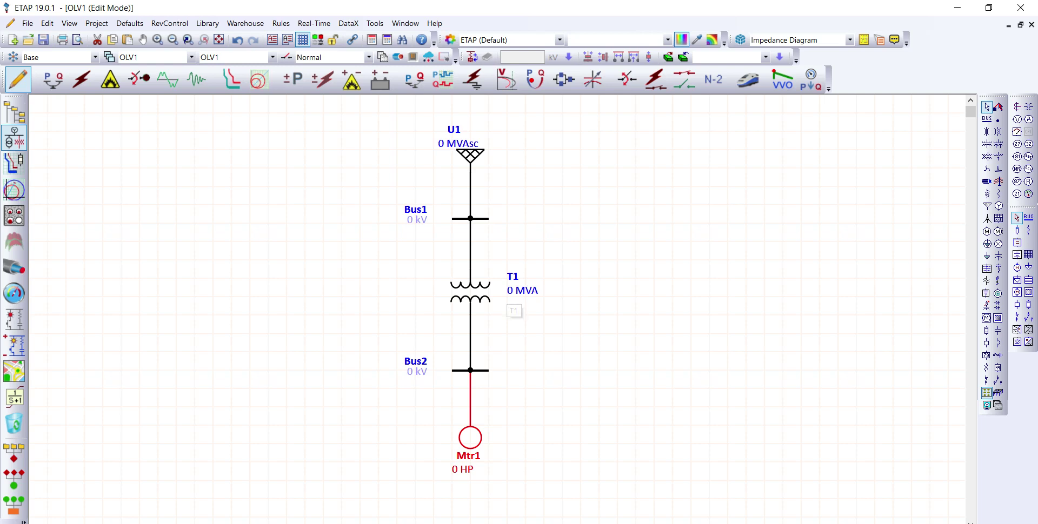
key(Escape)
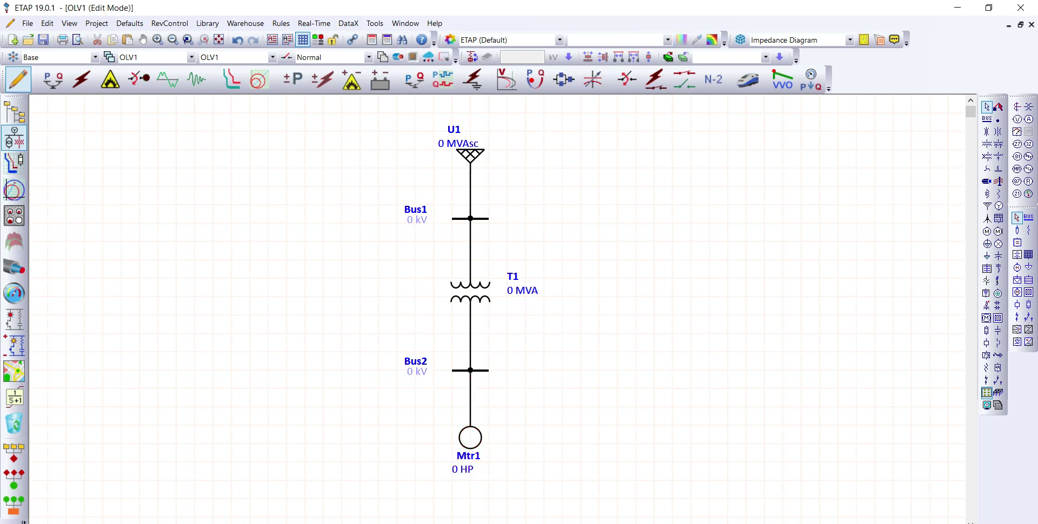
click(470, 292)
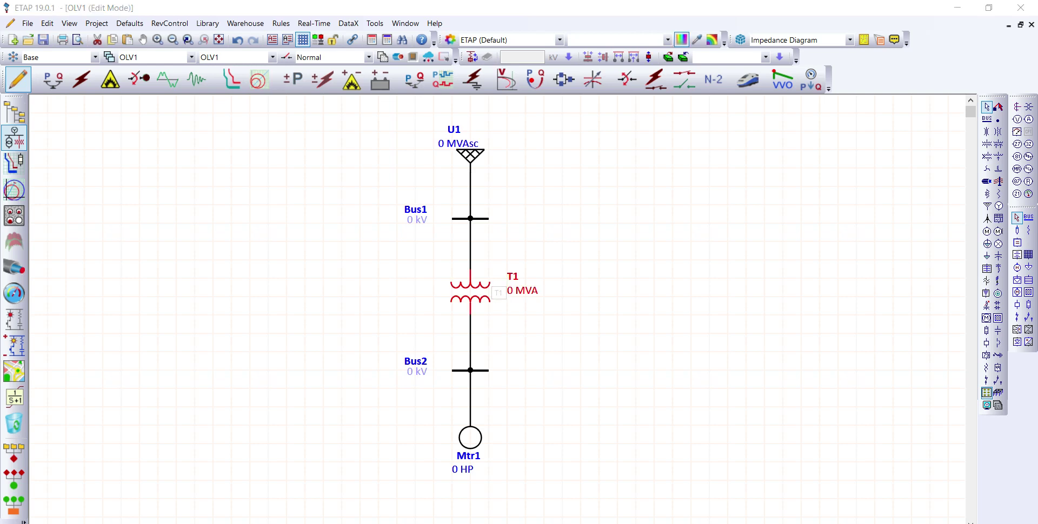
In T1's Rating tab, enter Prim. kV 34.5, Sec. kV 4.16 and Rated MVA 5
double_click(470, 292)
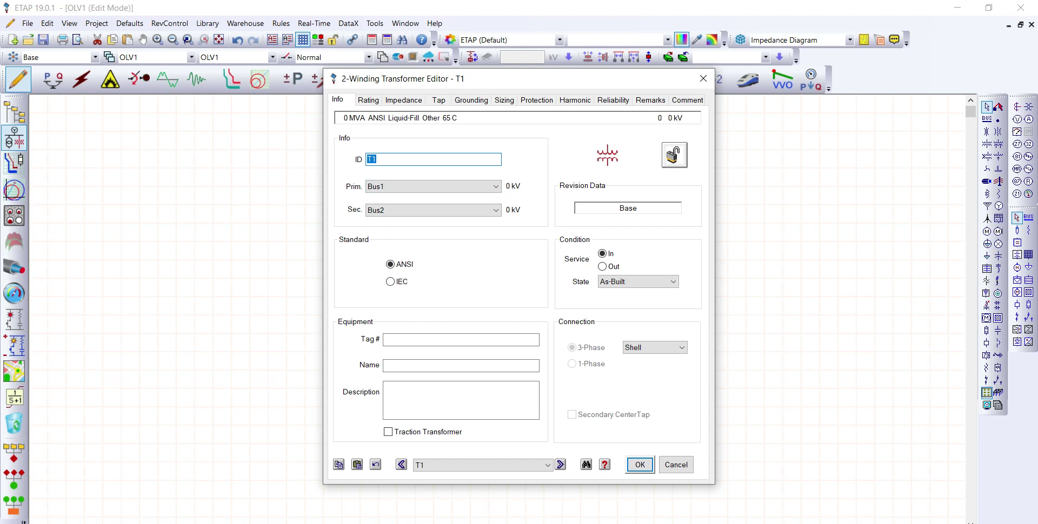
click(368, 99)
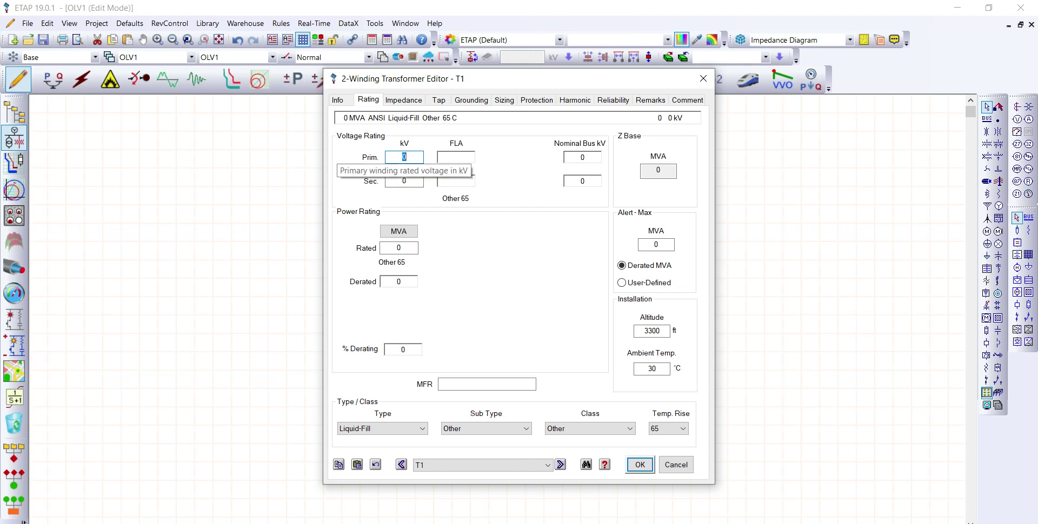
text(34.5)
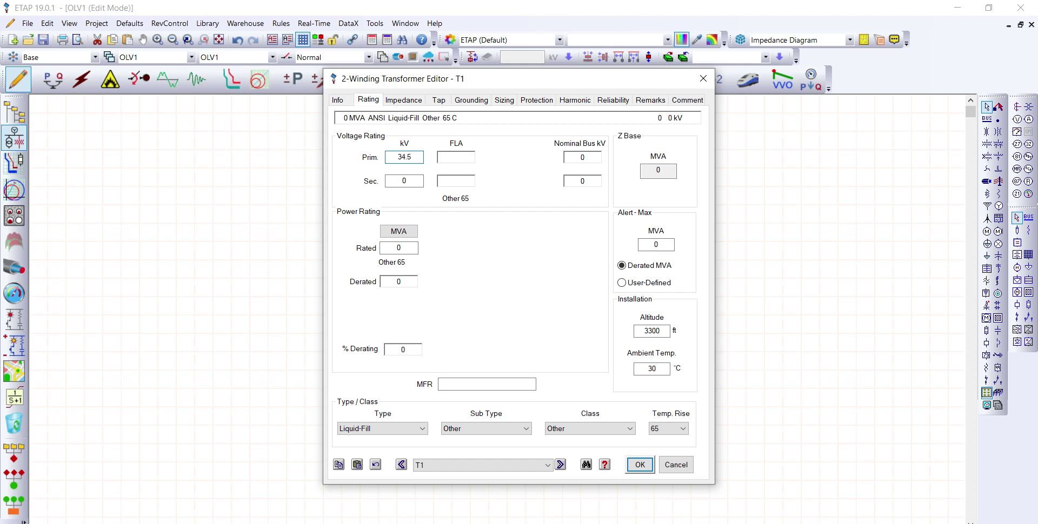
key(Tab)
text(4.16)
key(Tab)
click(398, 248)
text(5)
key(Tab)
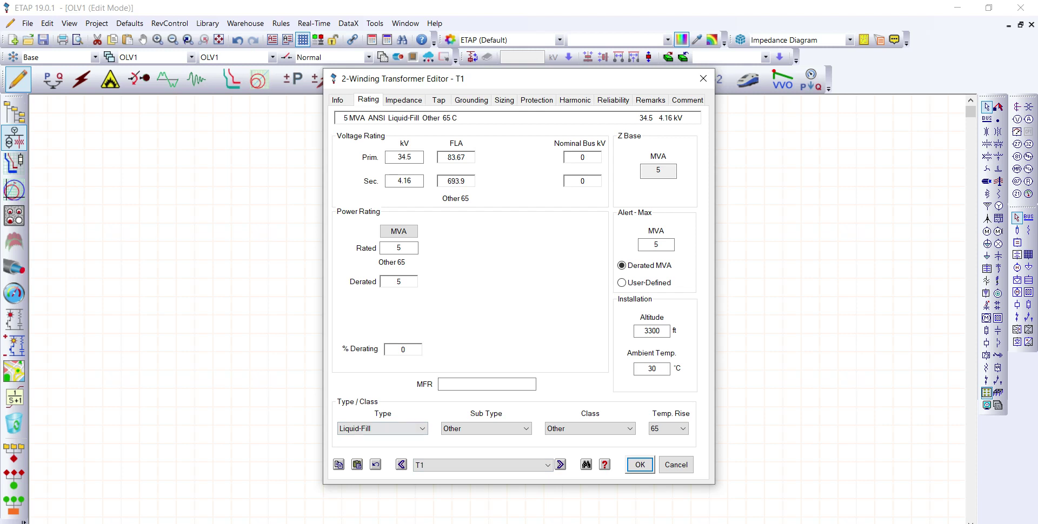
Set transformer T1's type to Liquid-Fill
click(352, 429)
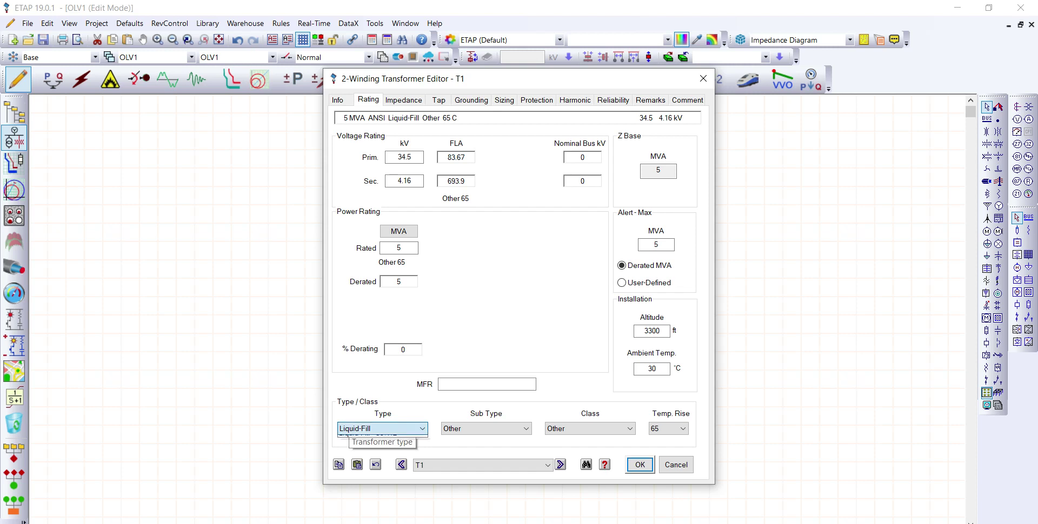
key(Down)
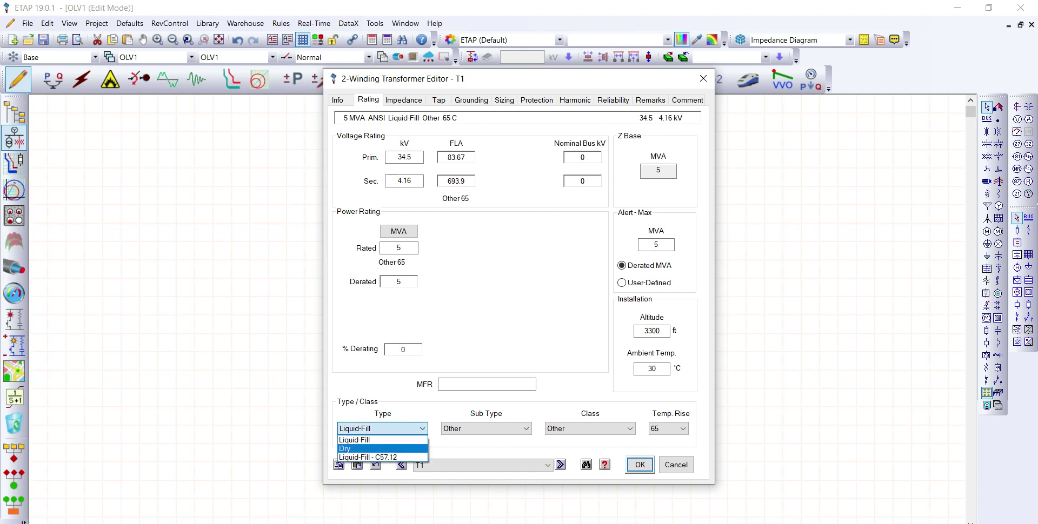
key(Down)
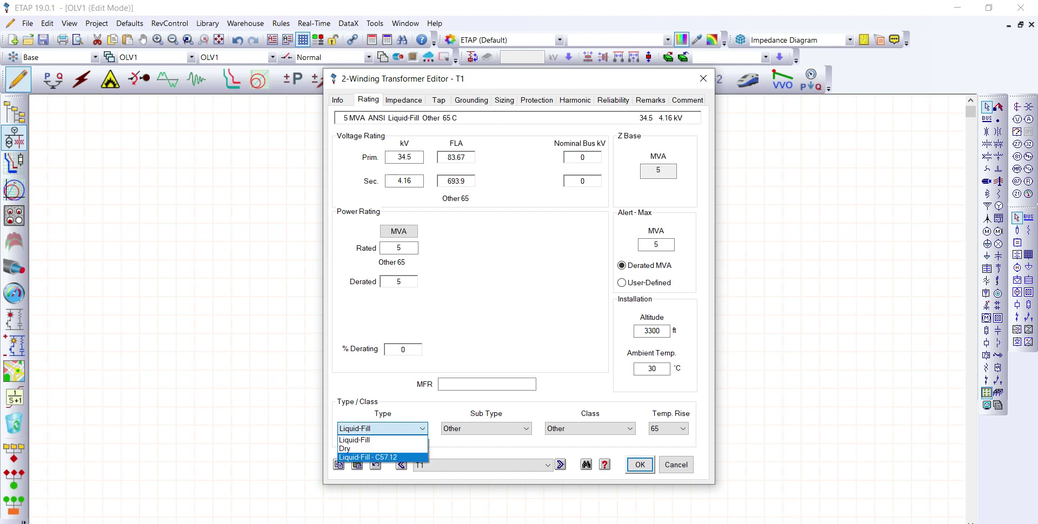
key(Up)
key(Up)
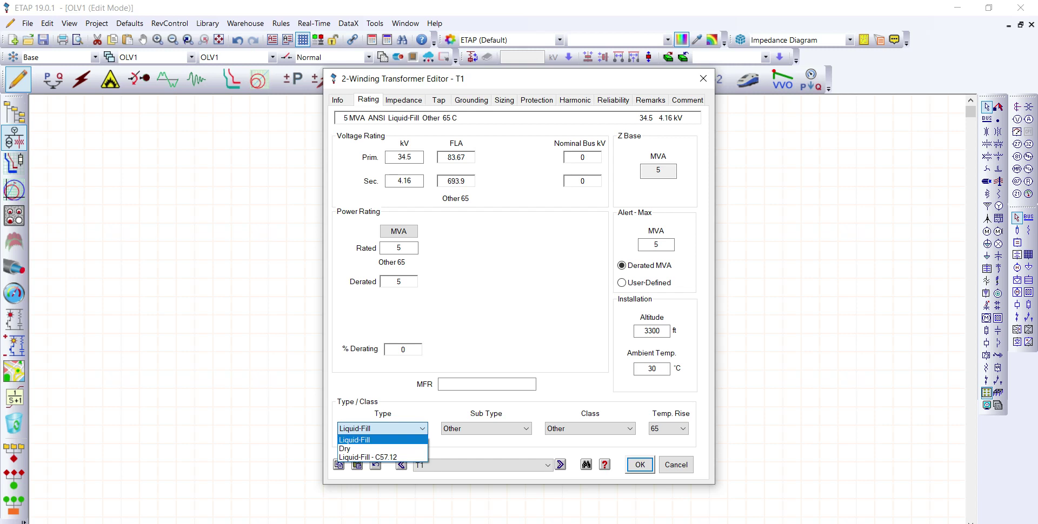
key(Down)
key(Down)
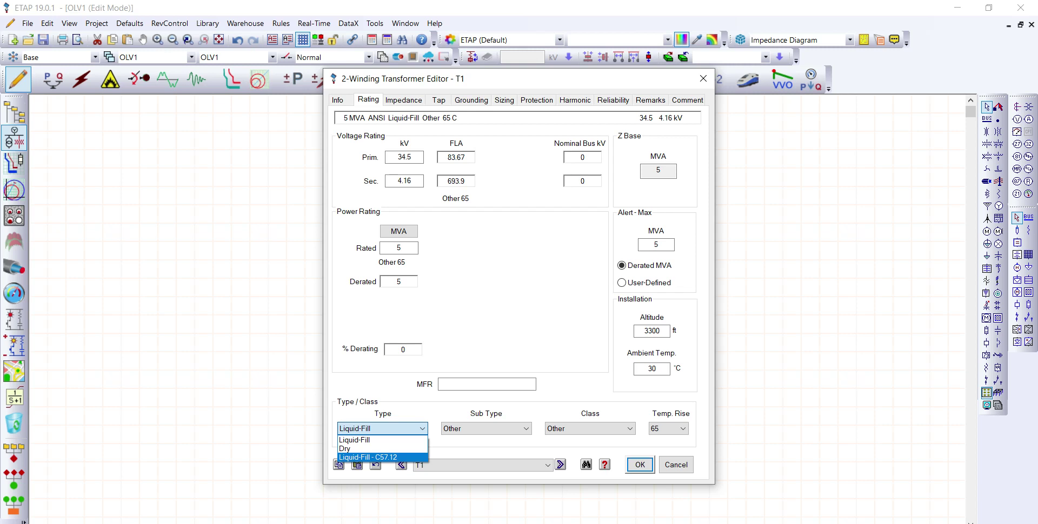
key(Up)
key(Up)
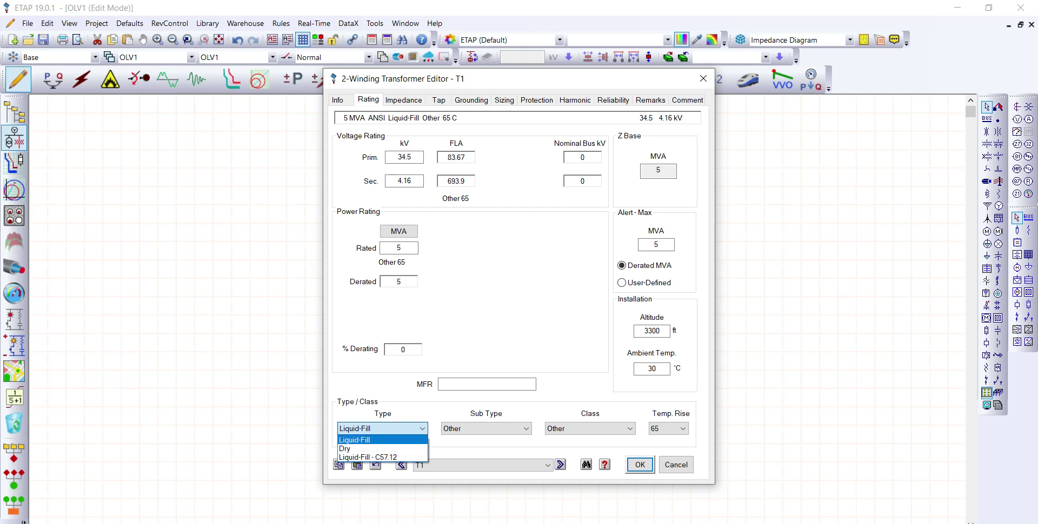
key(Return)
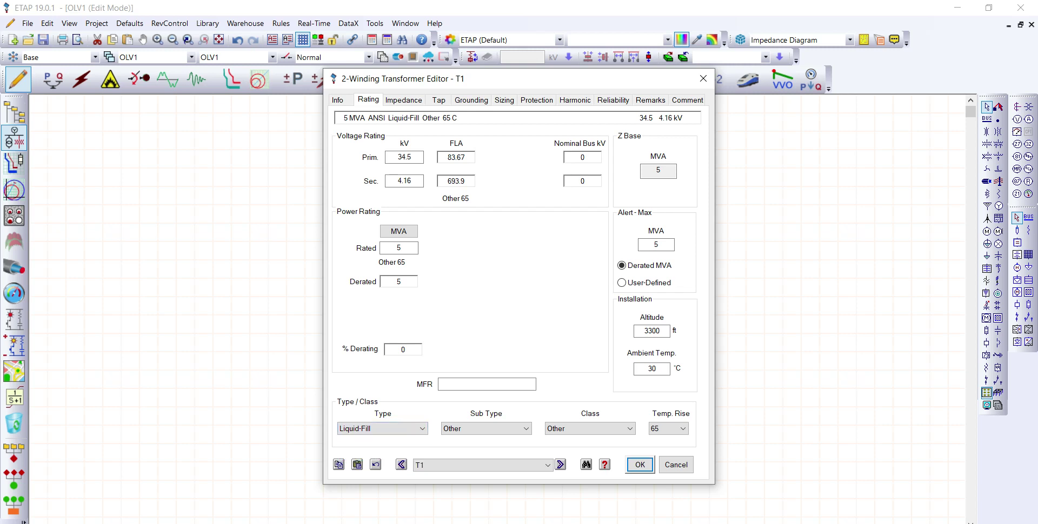
Choose Mineral Oil as T1's sub type and OA as its cooling class
key(Tab)
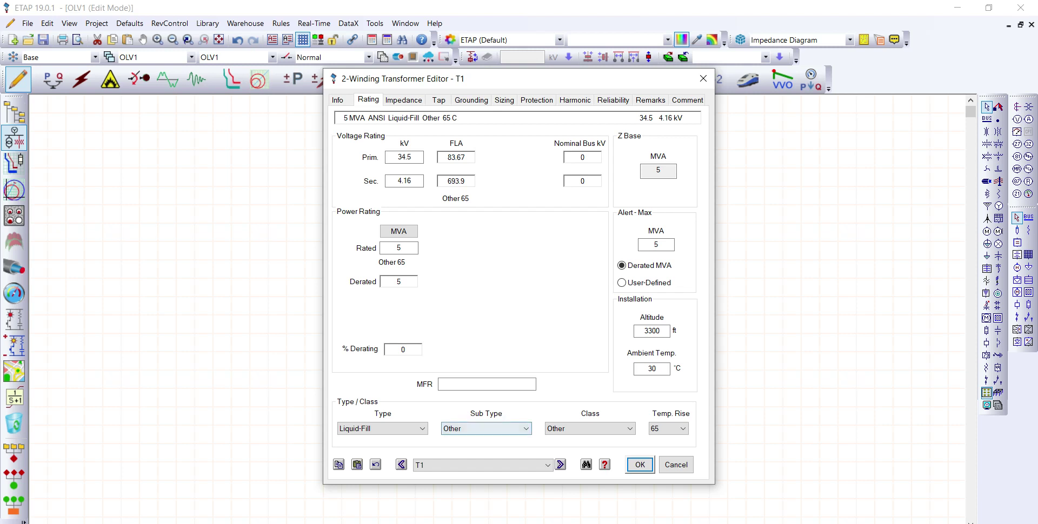
key(alt+Down)
key(Up)
key(Up)
key(Up)
key(Up)
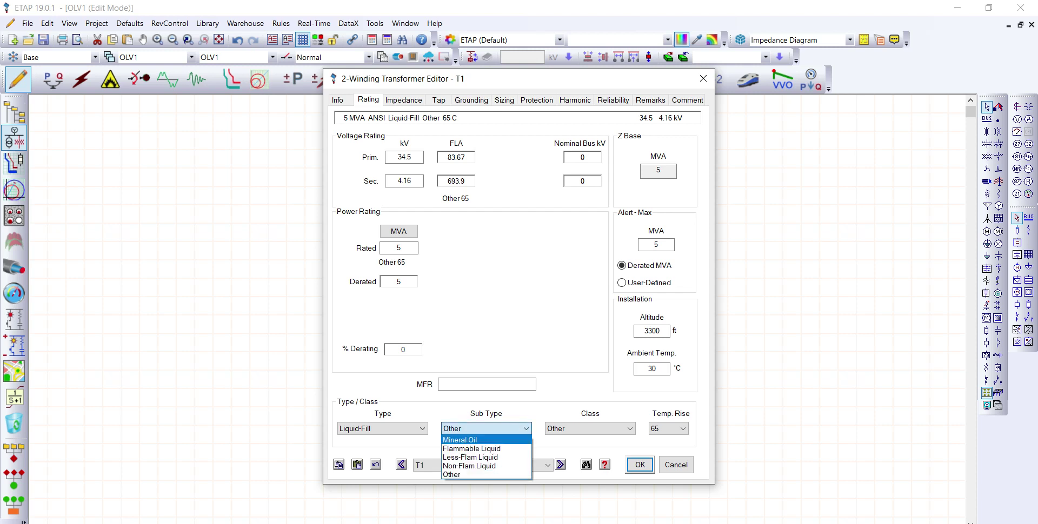
key(Return)
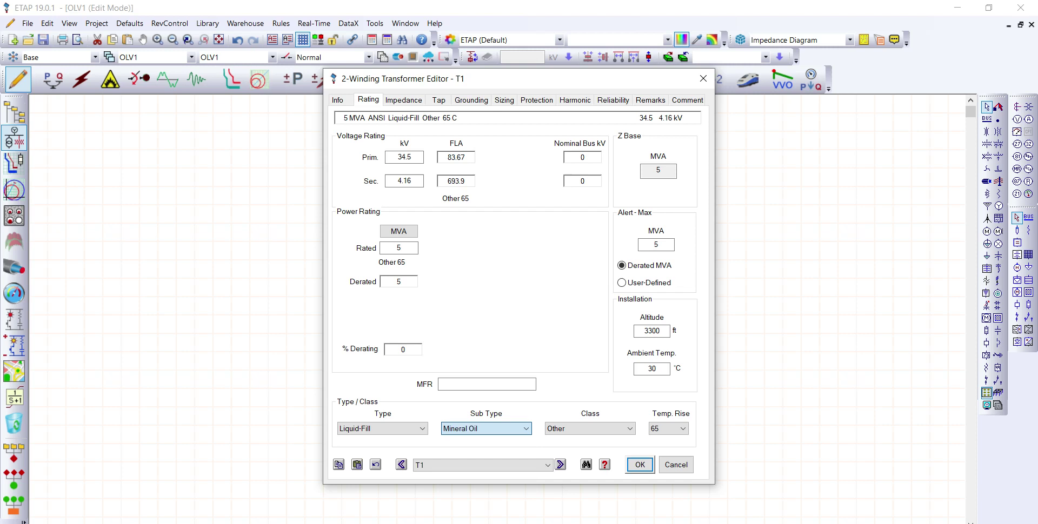
key(Tab)
key(alt+Down)
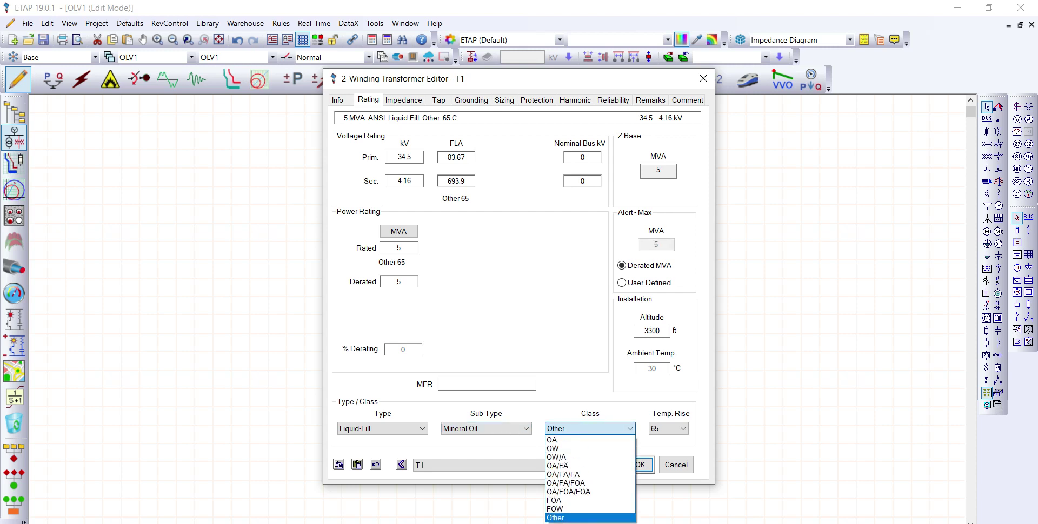
key(Home)
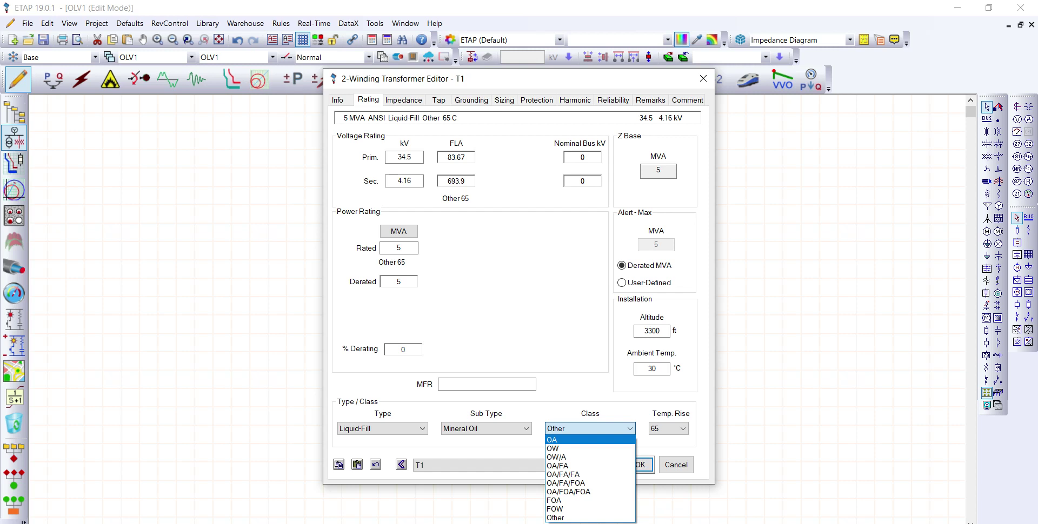
key(Return)
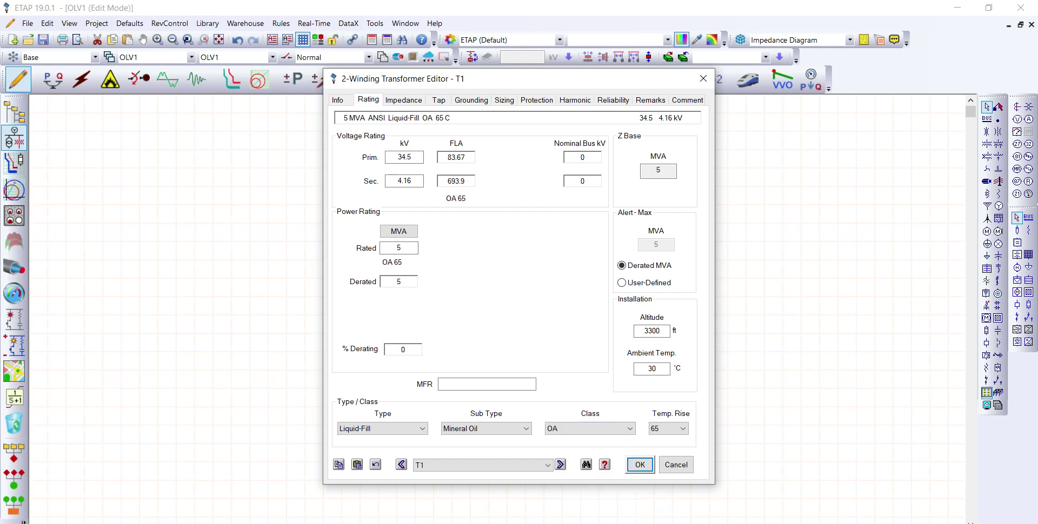
key(Tab)
Apply typical impedance (7 %Z, X/R 12.14) to T1 and OK the transformer editor
click(403, 100)
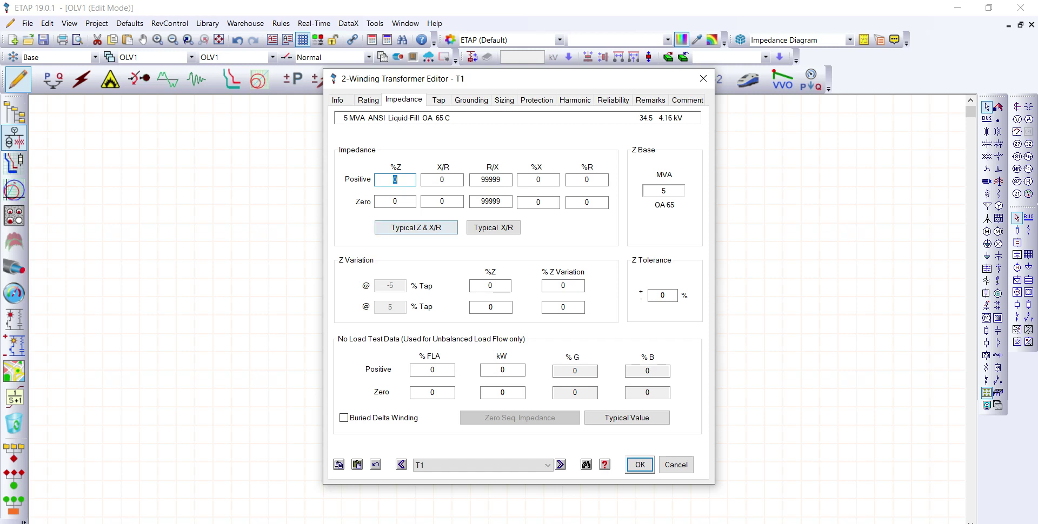
click(416, 228)
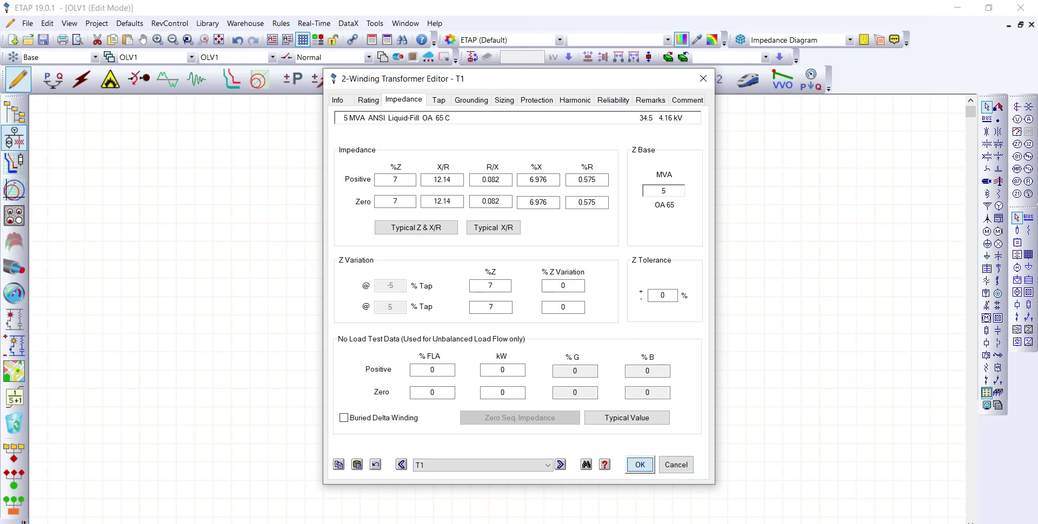
key(Return)
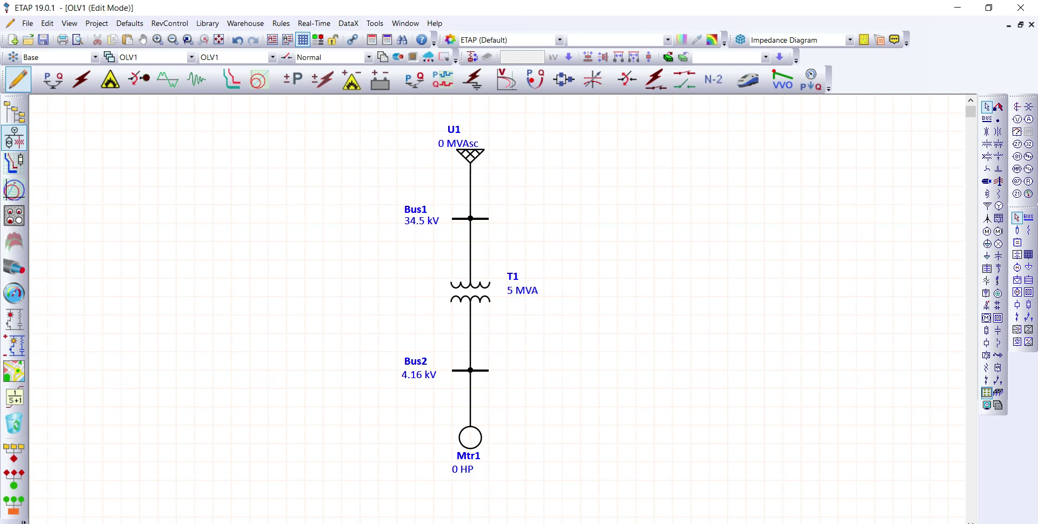
Open U1's Power Grid Editor and set Operation Mode to Voltage Control, then Mvar Control
double_click(470, 156)
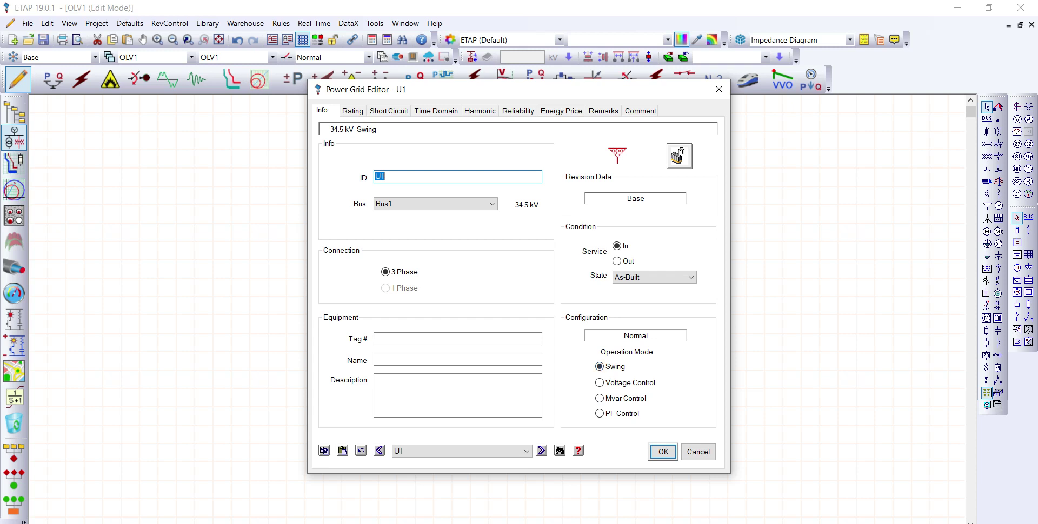
click(599, 383)
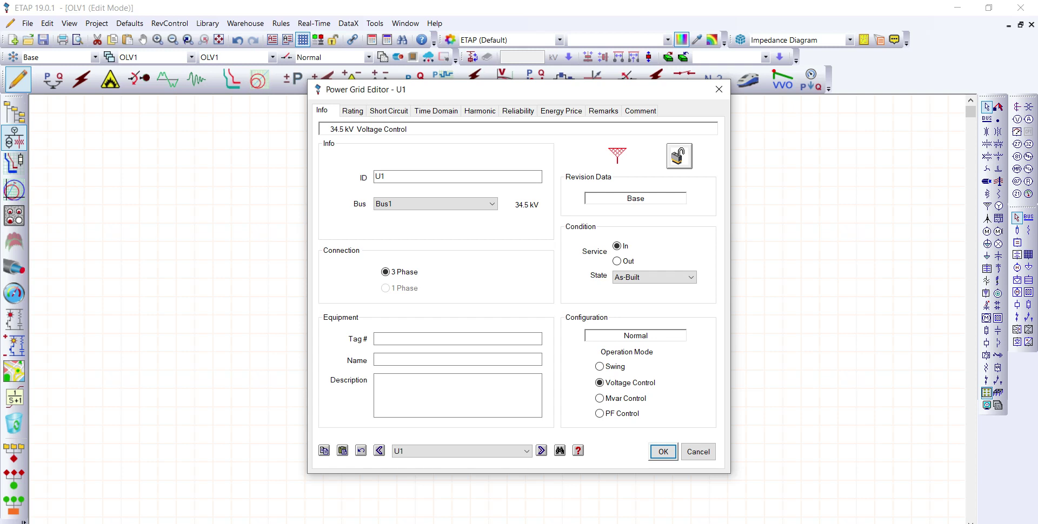
click(599, 399)
Try PF Control, then set U1's Operation Mode to Swing and OK the Power Grid Editor
click(599, 414)
click(608, 368)
drag(616, 90, 595, 94)
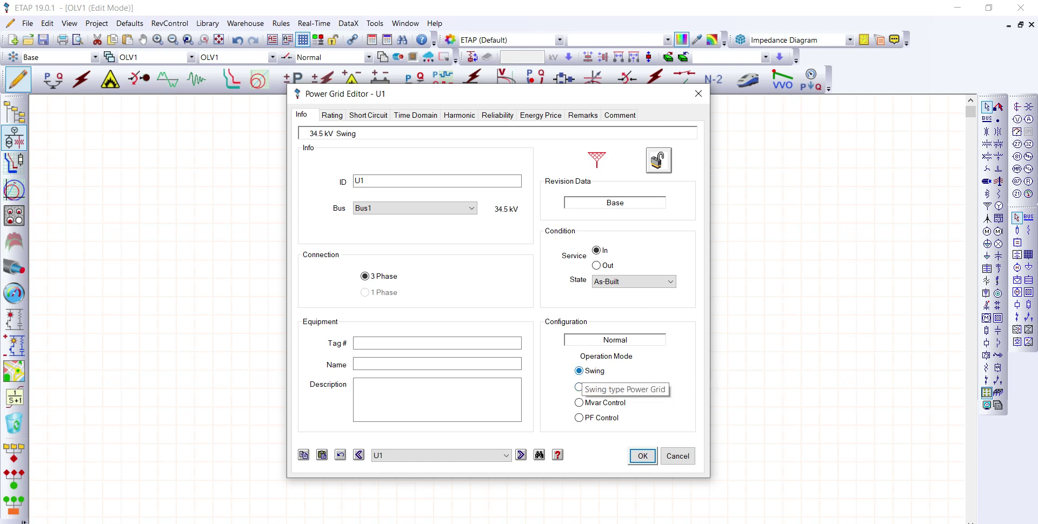
key(Return)
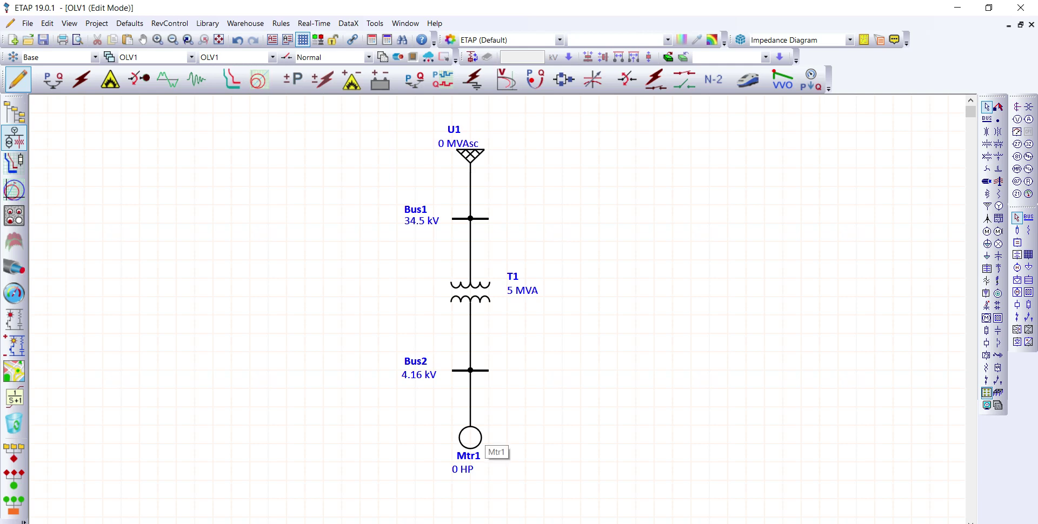
Open Mtr1's Induction Machine Editor on the Nameplate tab and launch its Library quick pick
double_click(474, 440)
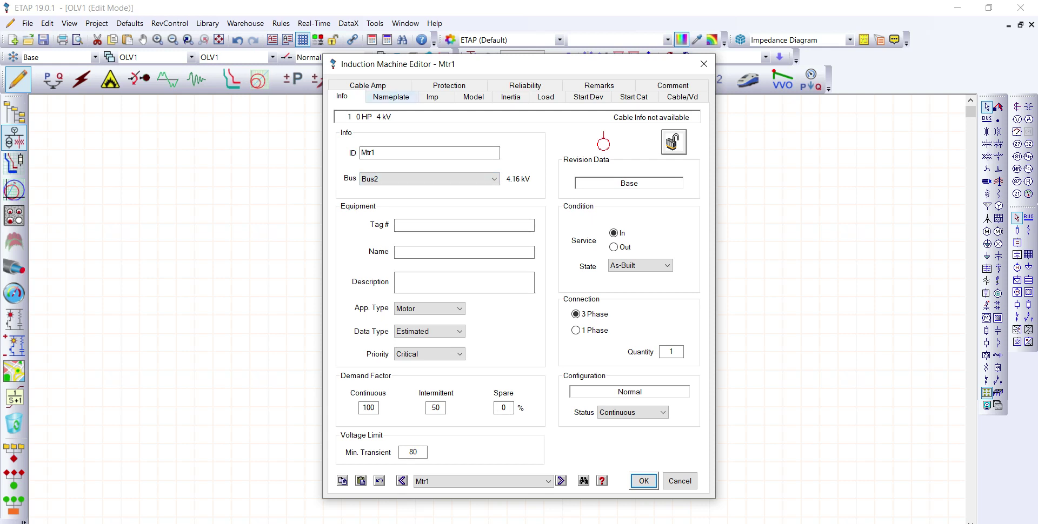
key(ctrl+Tab)
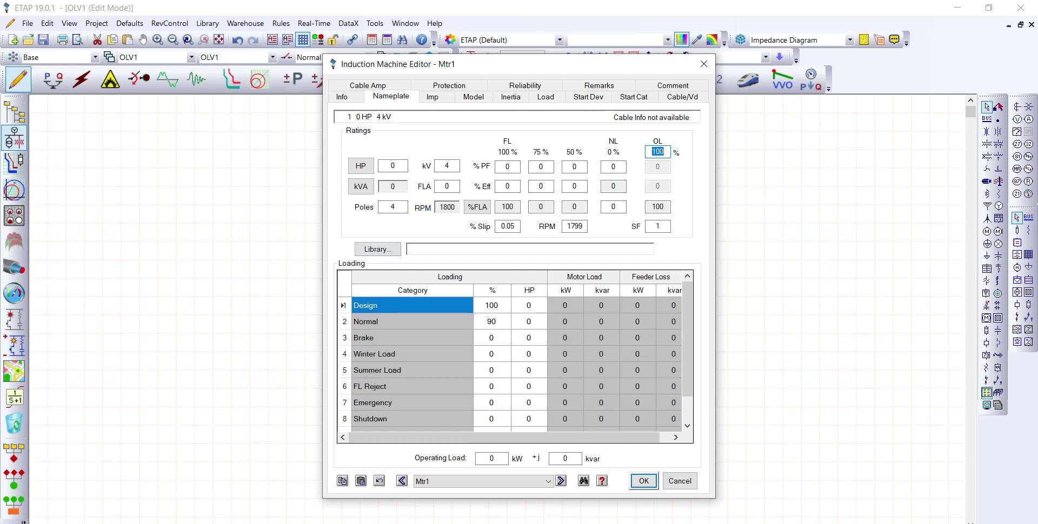
click(378, 249)
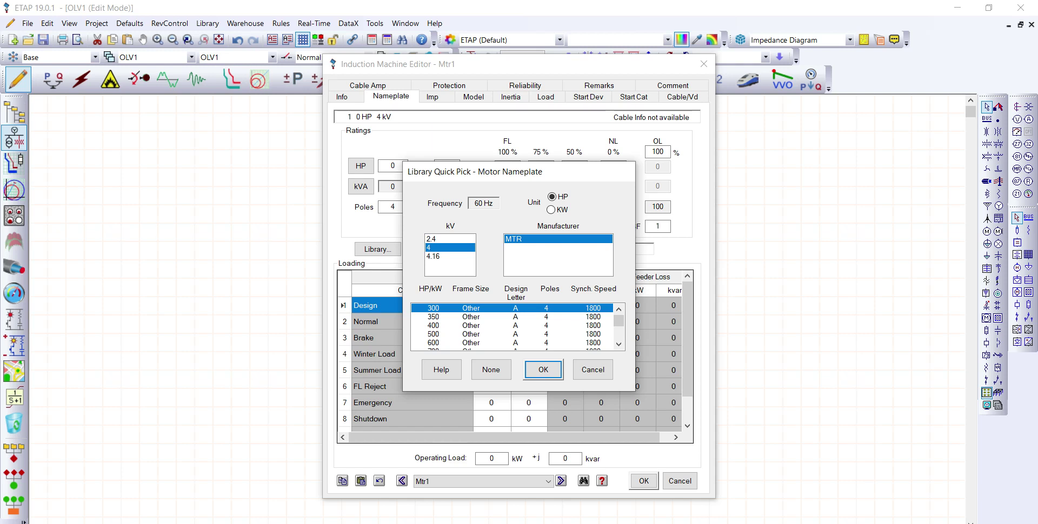
Pick the 4.16 kV, 1000 HP library nameplate for Mtr1 and OK both dialogs
click(450, 257)
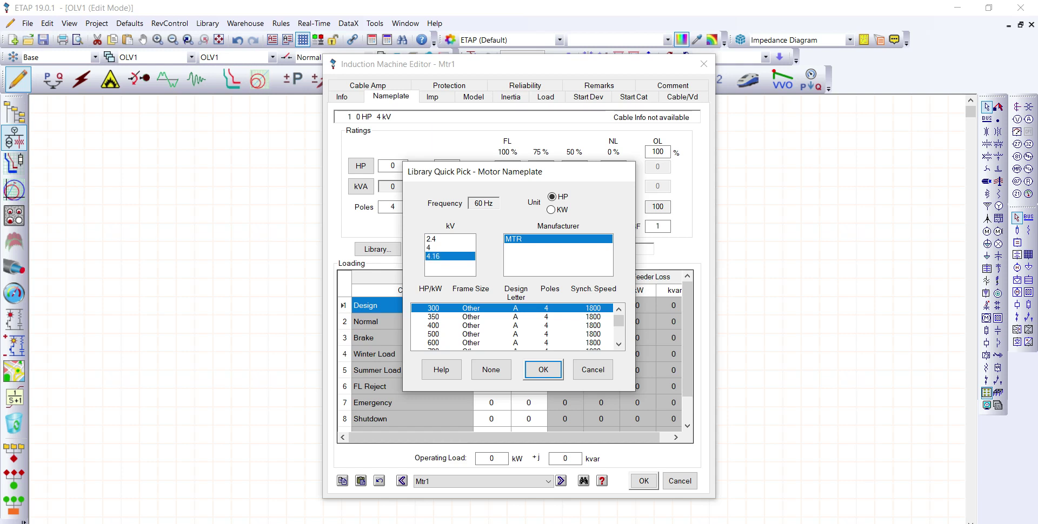
drag(619, 320, 618, 320)
click(449, 308)
scroll(512, 326, down, 1)
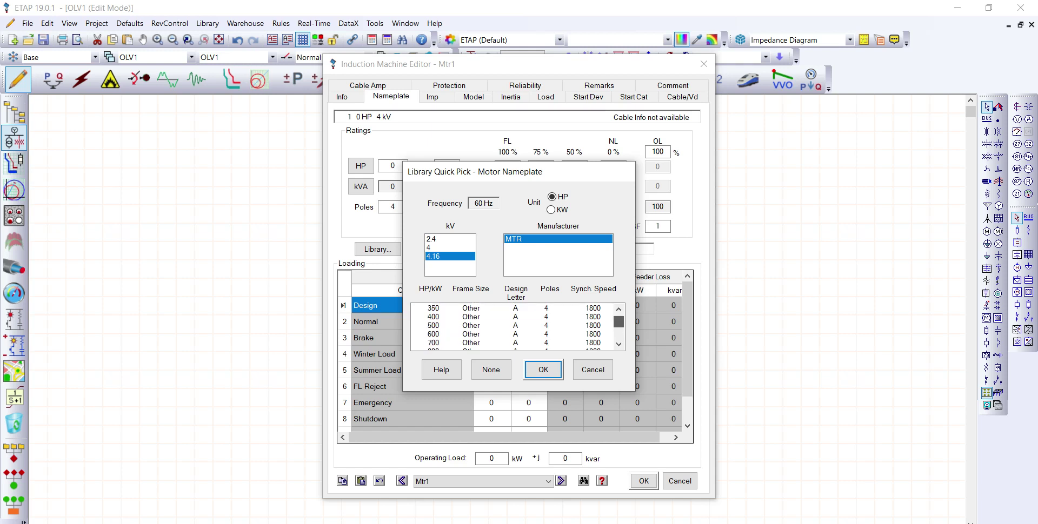
scroll(513, 326, down, 2)
click(512, 326)
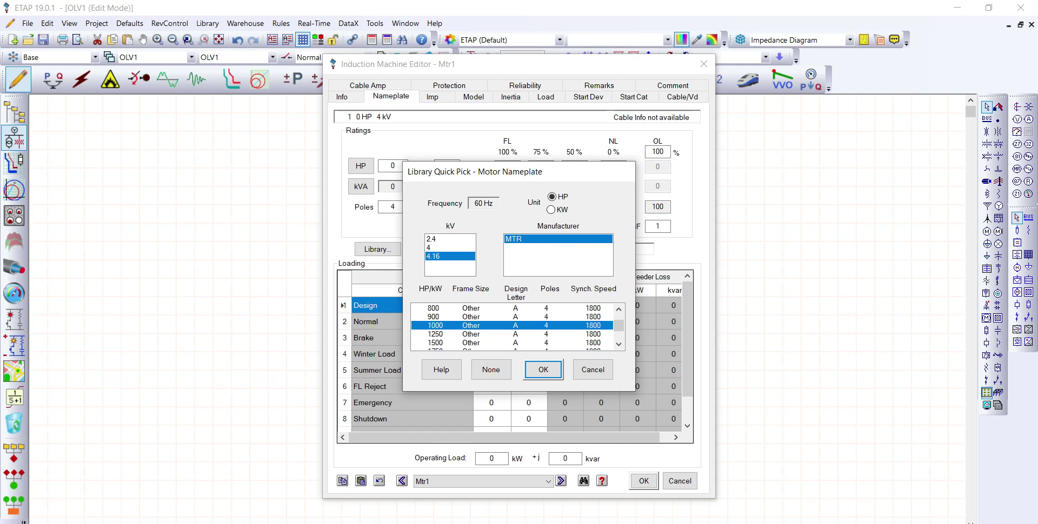
click(544, 370)
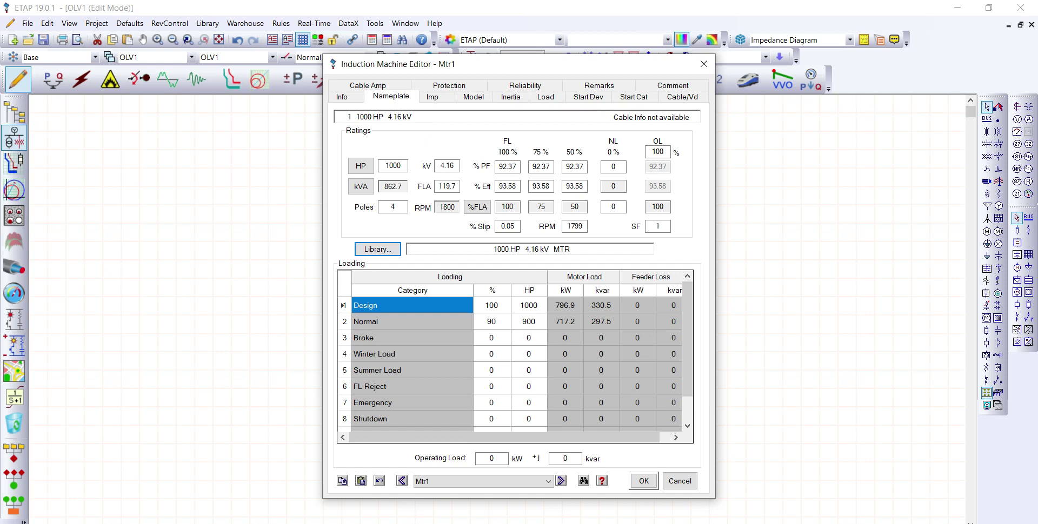
click(643, 481)
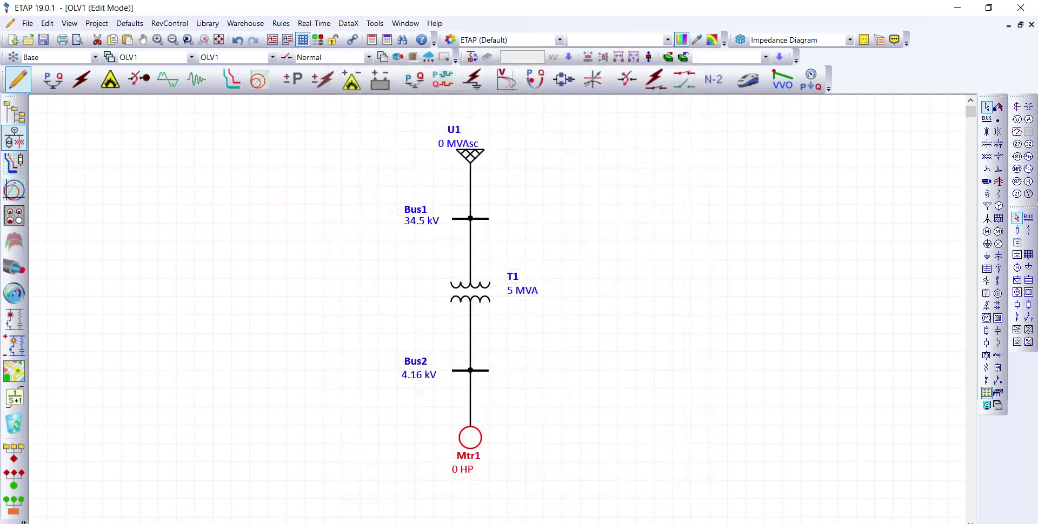
key(Escape)
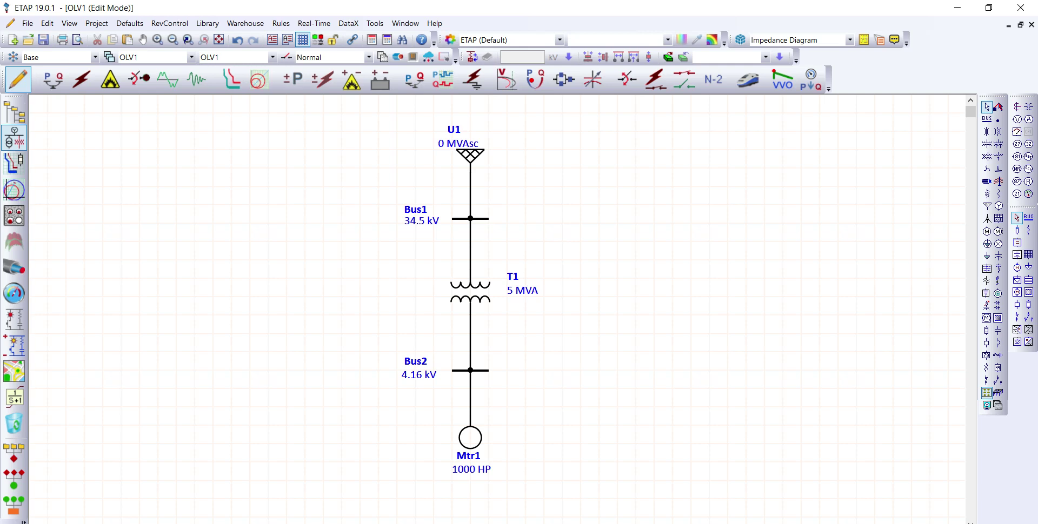
Switch to Load Flow Analysis mode and run load flow with output report named LF
click(52, 80)
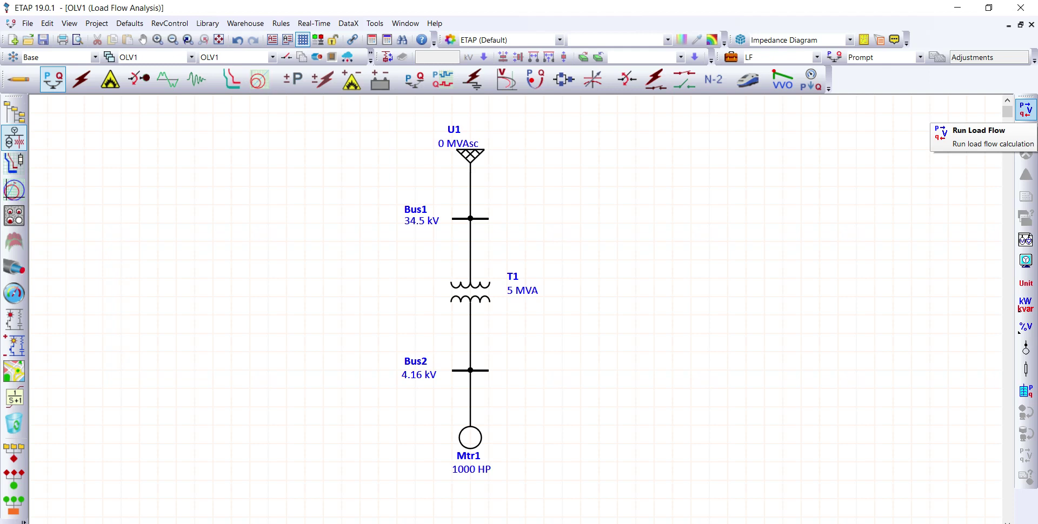
click(1026, 110)
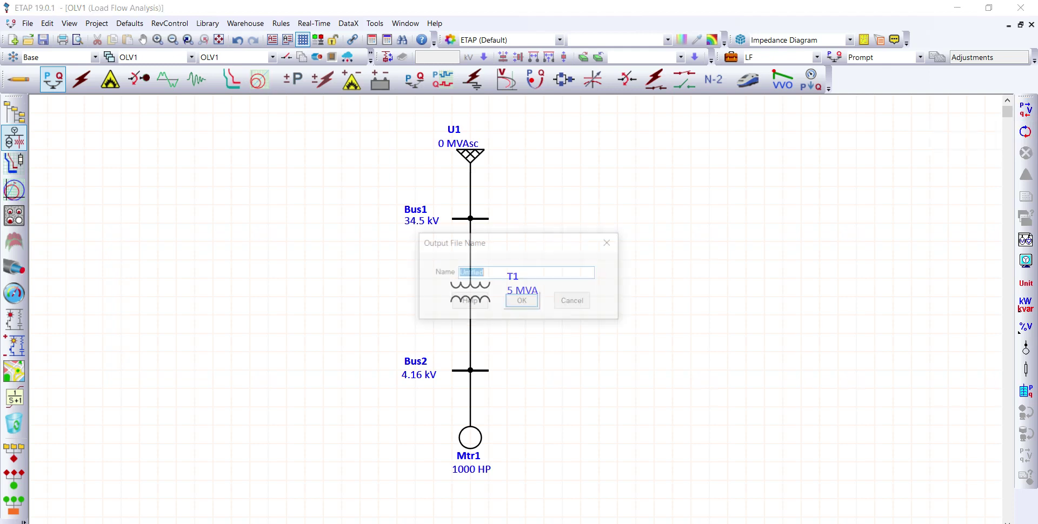
key(End)
key(shift+Left)
key(shift+Left)
key(shift+Left)
key(shift+Left)
key(shift+Left)
key(shift+Left)
key(shift+Left)
key(shift+Left)
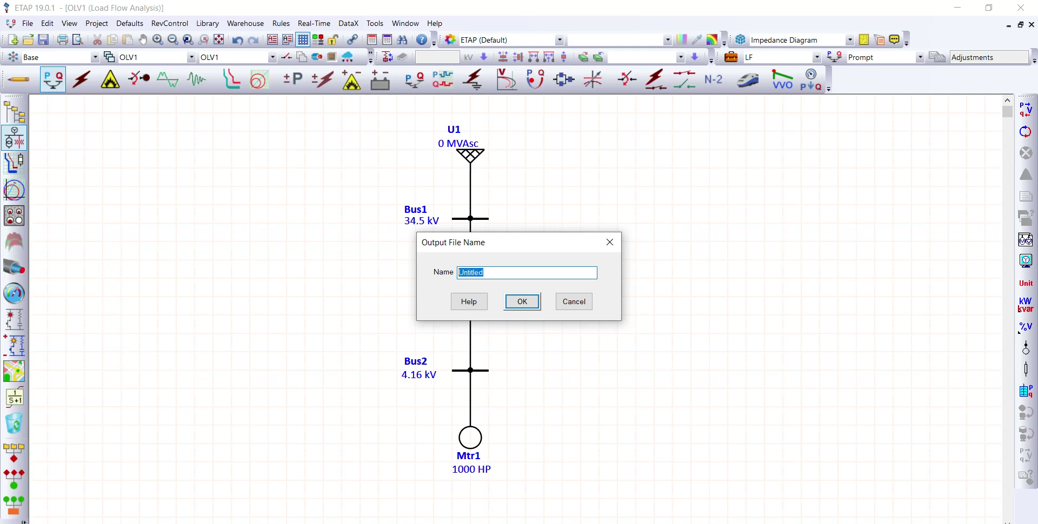
text(LF)
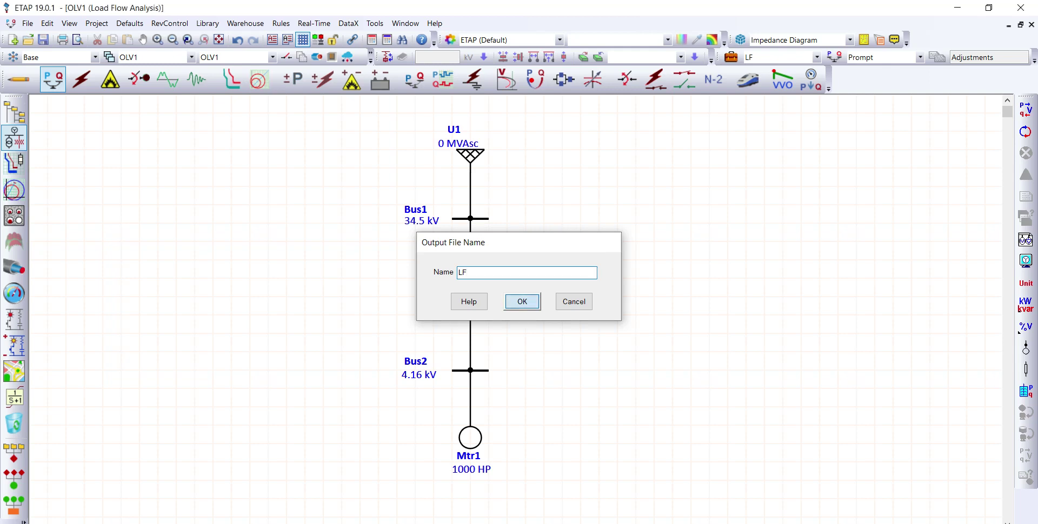
key(Return)
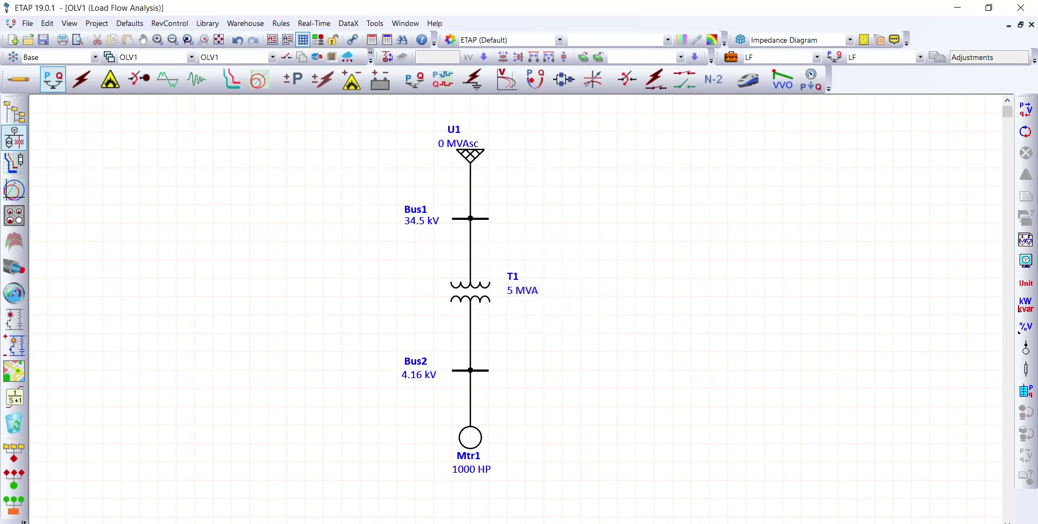